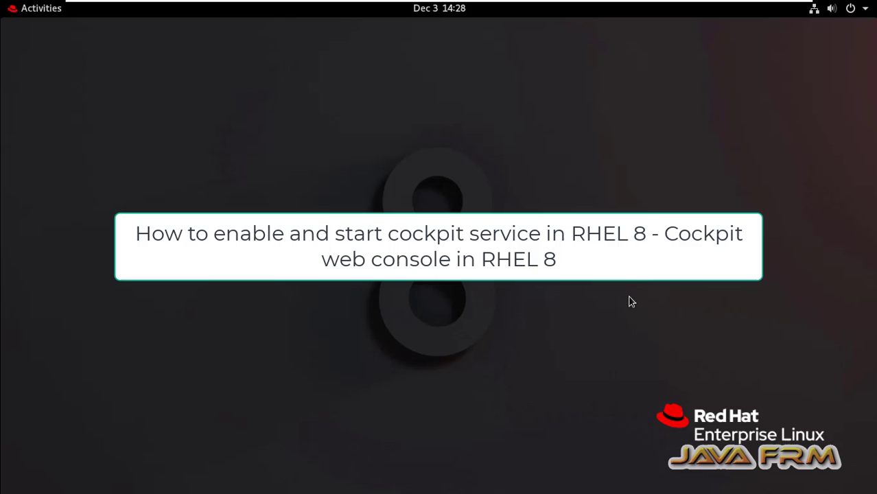
Open the GNOME Activities overview to reach the Terminal icon.
click(35, 11)
Launch a maximized Terminal and switch to root with su.
click(27, 342)
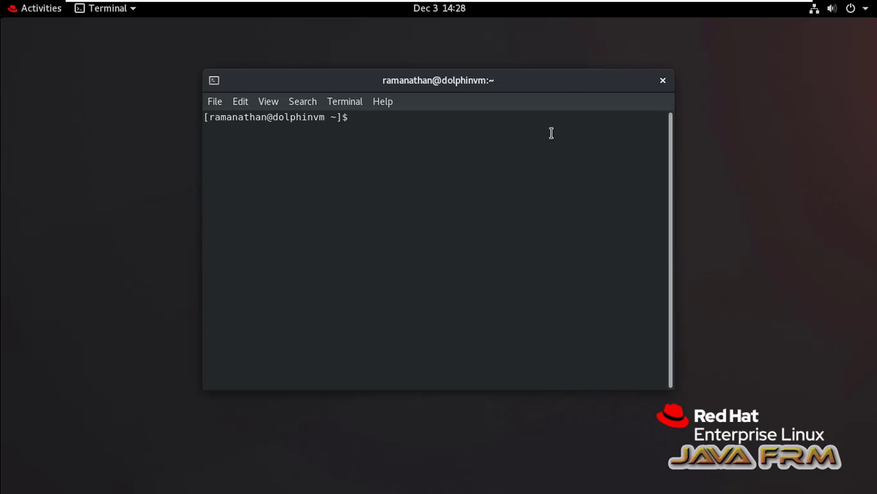
double_click(563, 88)
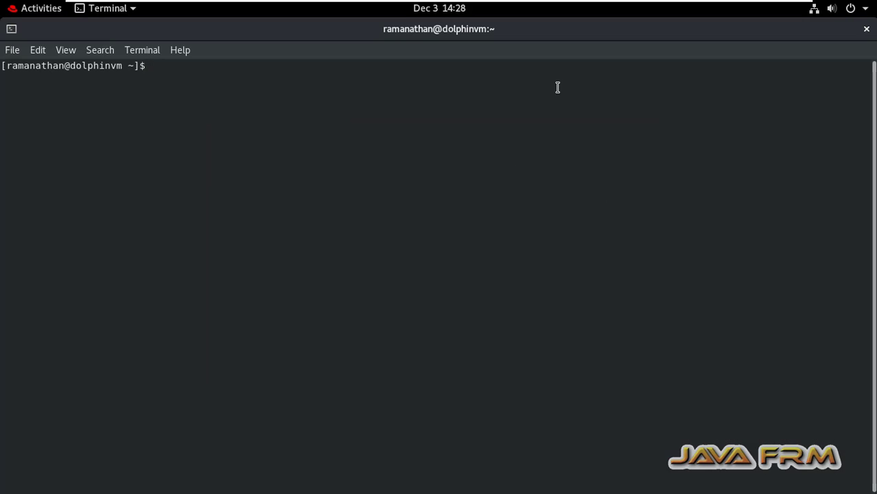
text(su)
key(Return)
key(Return)
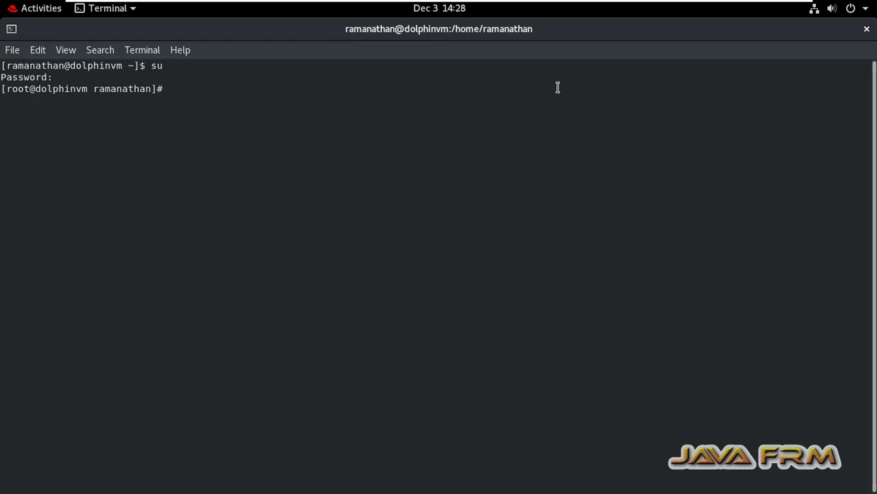
Run 'systemctl enable --now cockpit.socket' and select the created-symlink output.
right_click(215, 125)
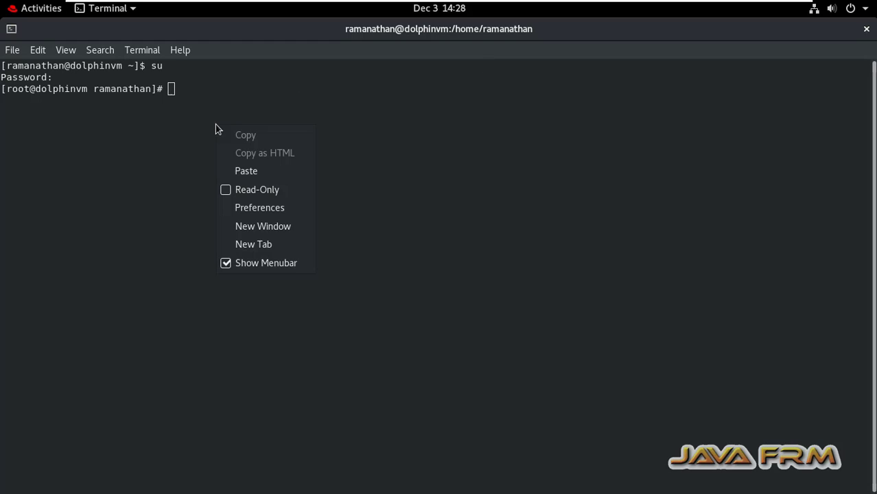
click(255, 172)
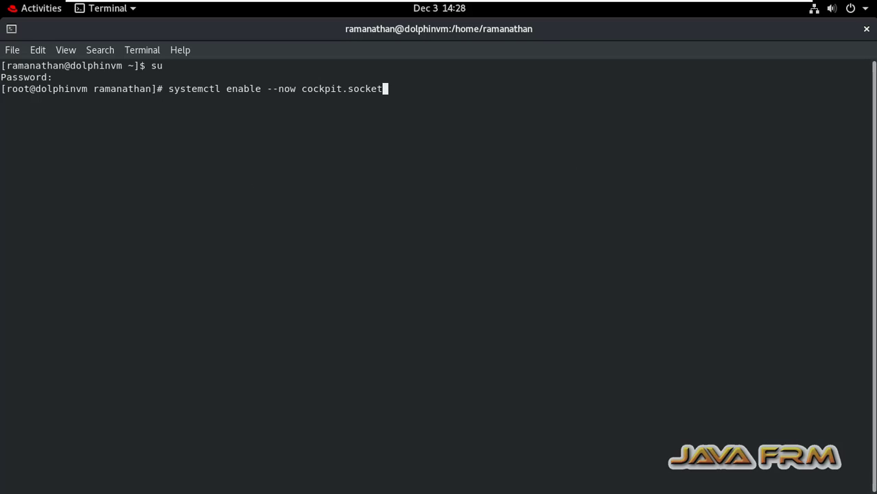
key(Return)
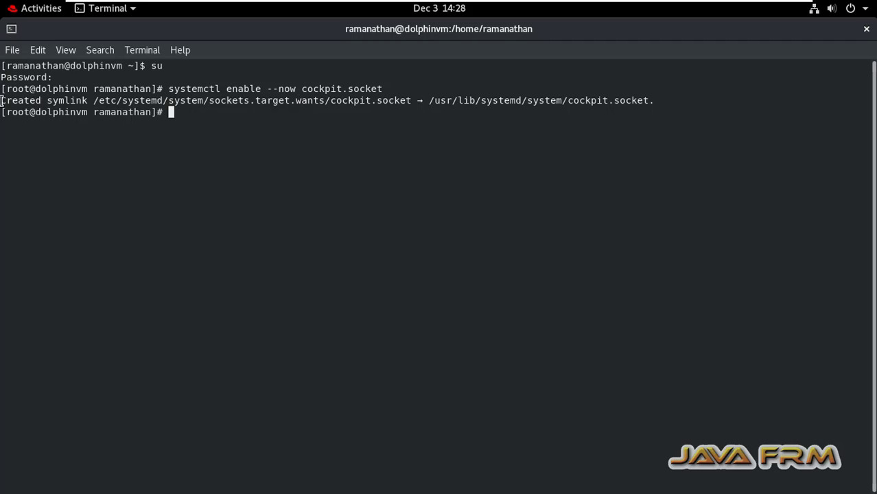
drag(2, 101, 547, 87)
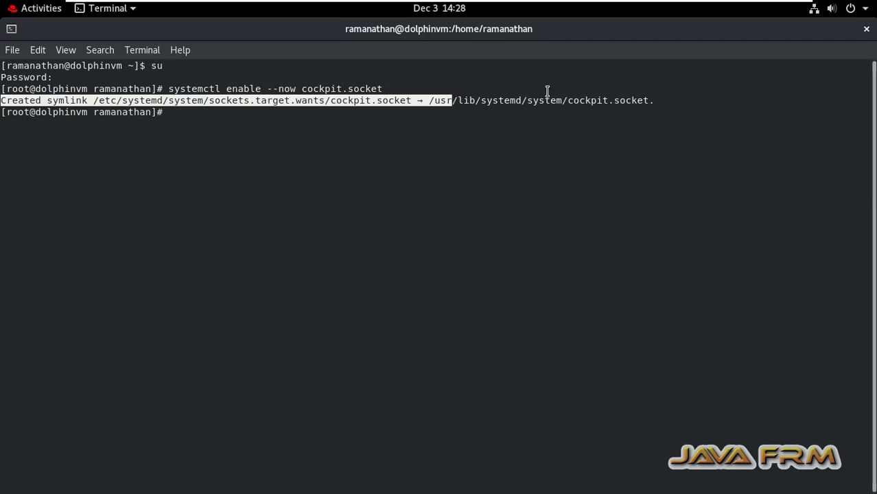
click(437, 139)
mouse_move(745, 8)
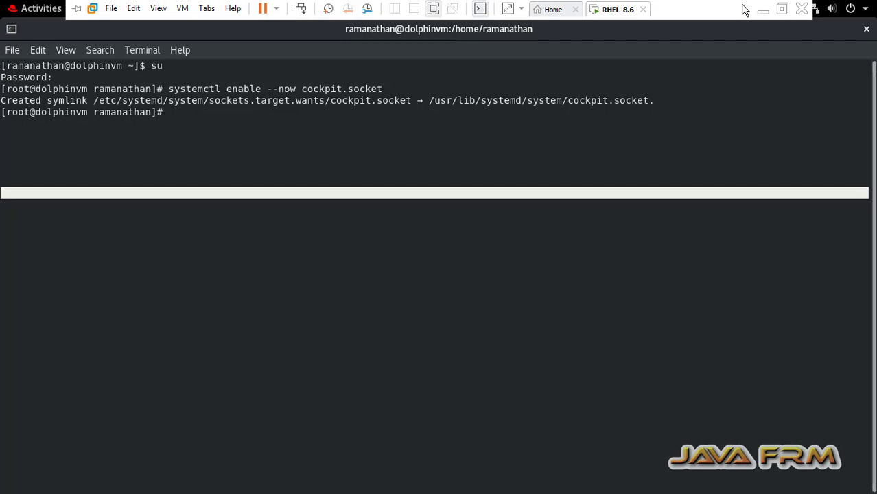
Run 'firewall-cmd --add-service=cockpit --permanent' (ALREADY_ENABLED), then paste 'firewall-cmd --reload'.
right_click(151, 210)
click(190, 258)
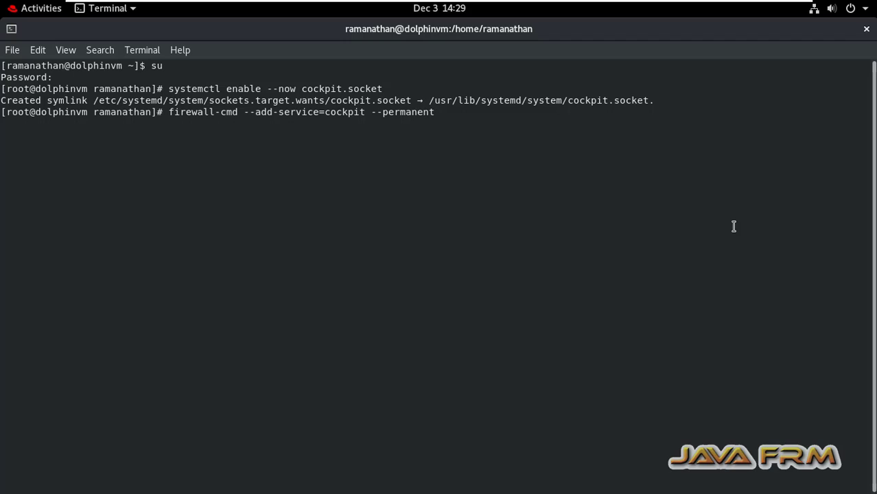
key(Return)
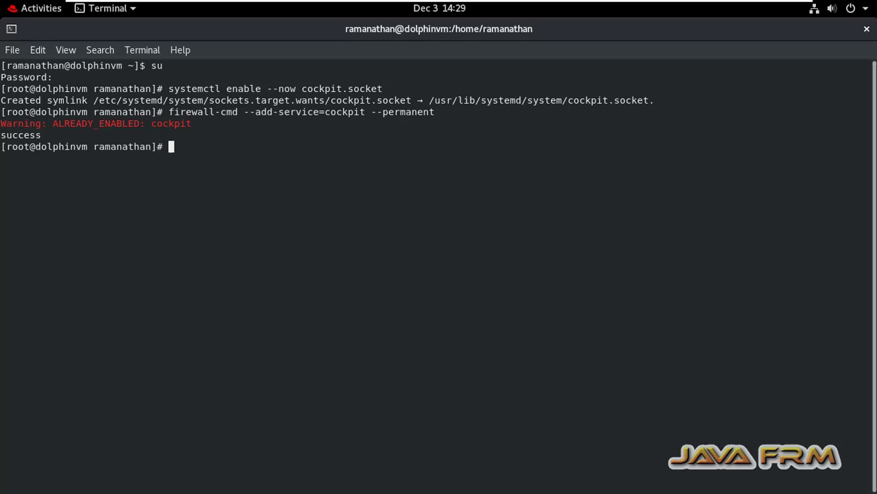
drag(2, 123, 197, 124)
click(46, 140)
right_click(303, 233)
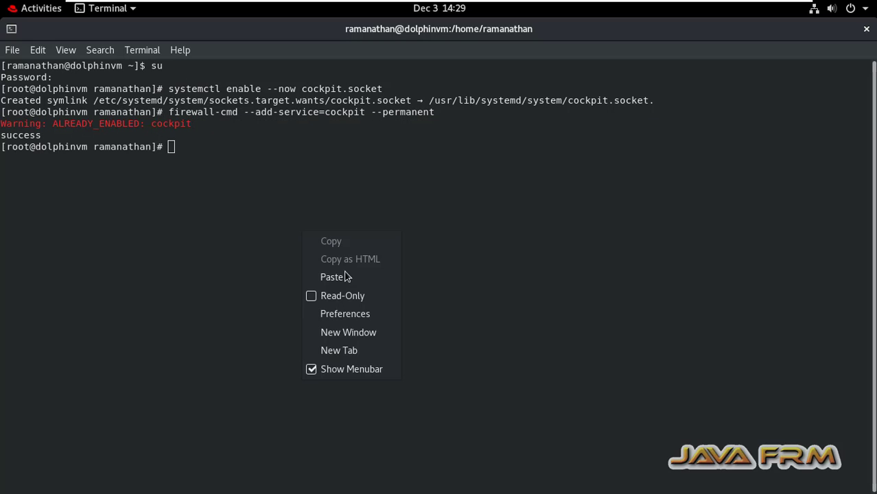
click(346, 277)
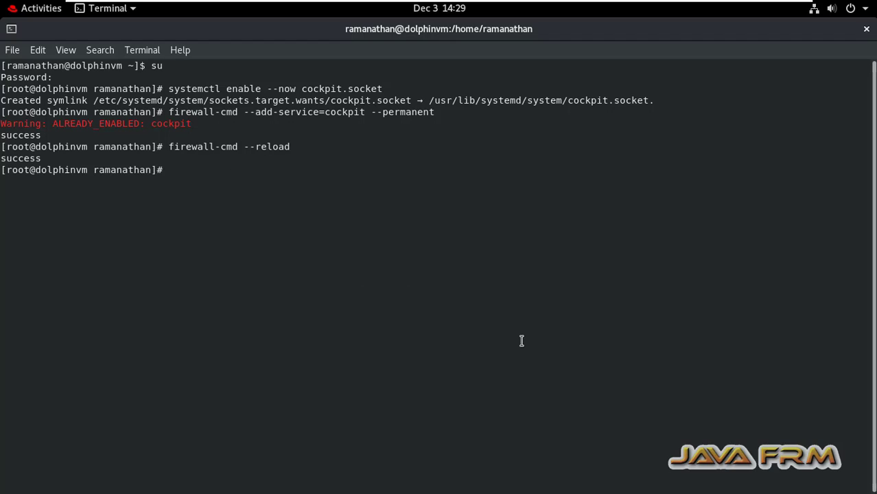
Run 'ss -tulpn | grep 9090' to show systemd listening on port 9090.
text(s)
text(s -)
text(tul)
text(pn )
text(| grep )
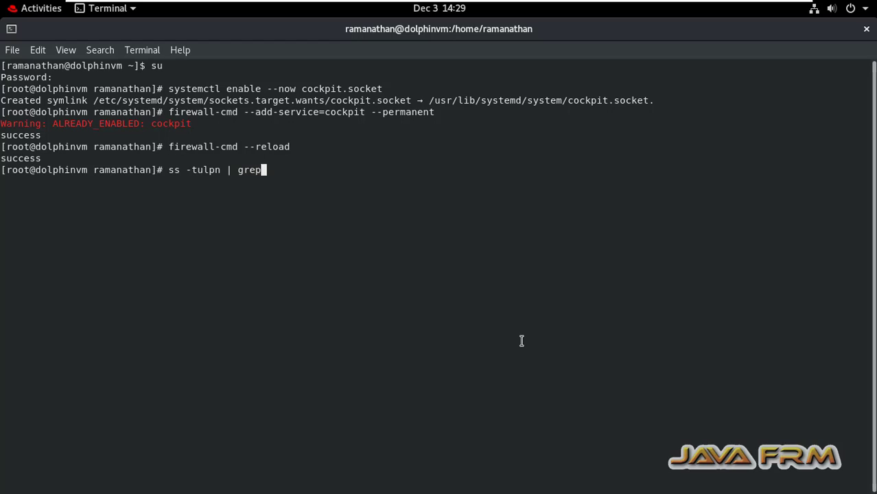
text(90)
text(90)
key(Return)
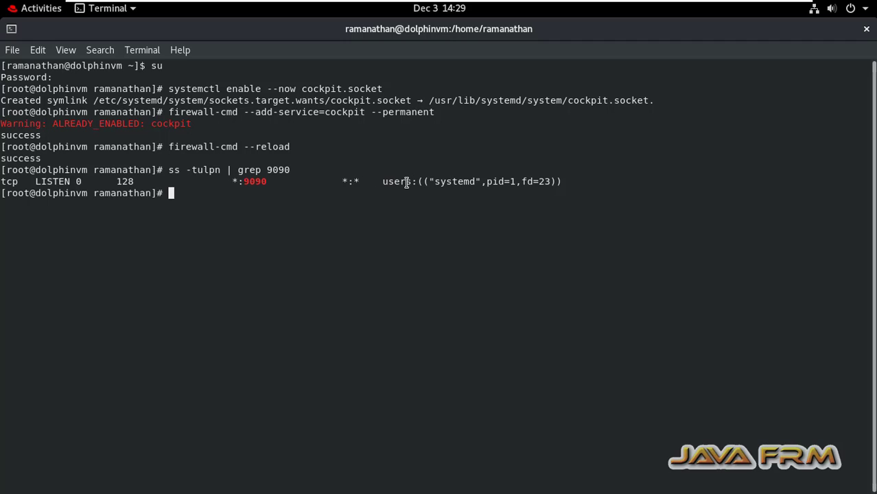
click(45, 11)
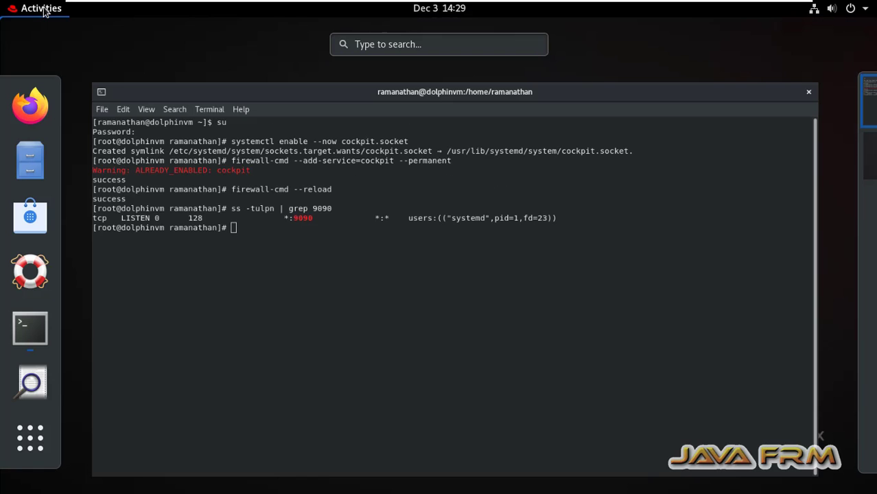
click(49, 113)
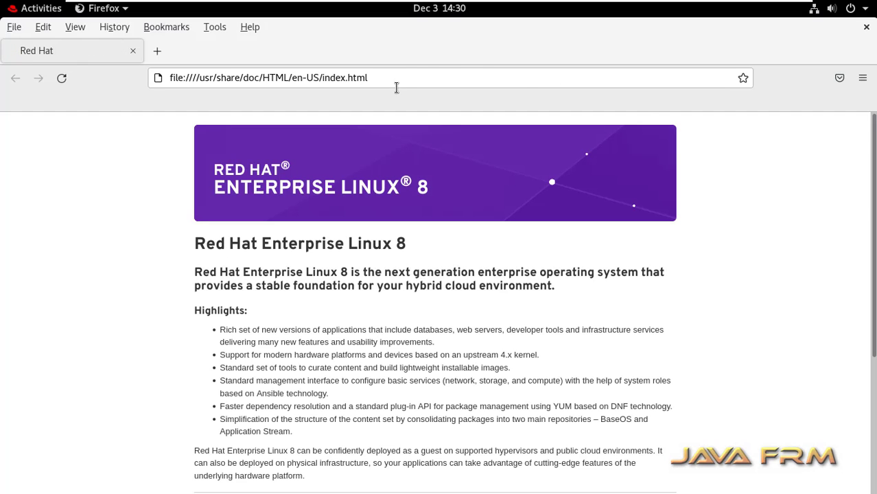
click(398, 81)
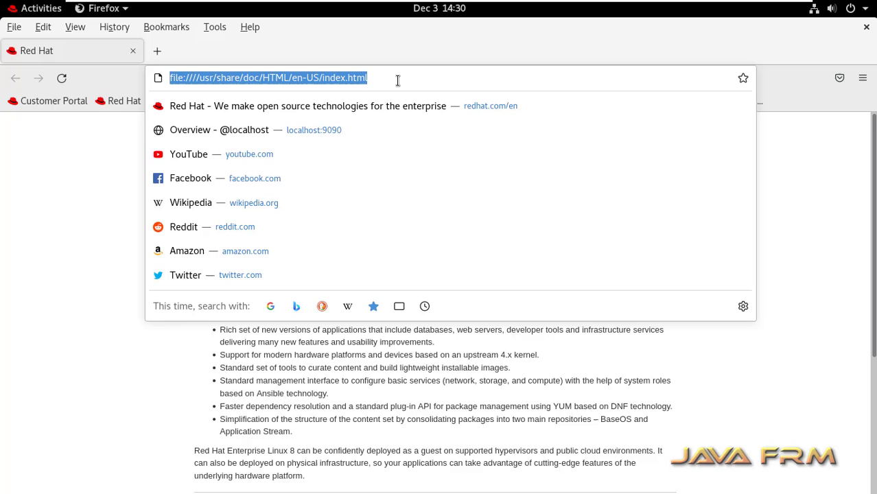
text(htt)
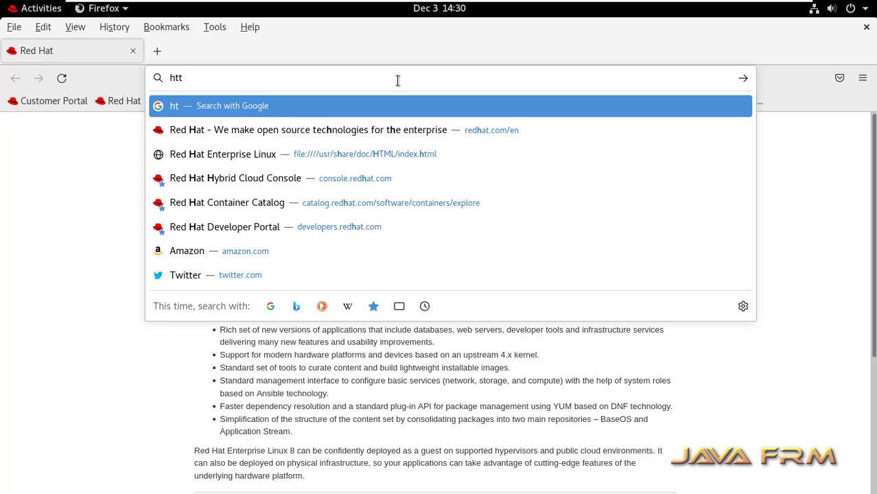
text(ps:)
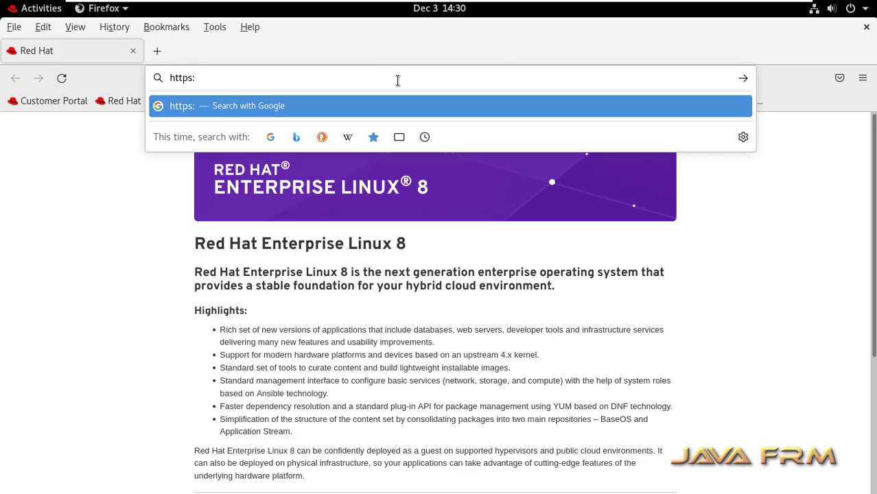
text(//loc)
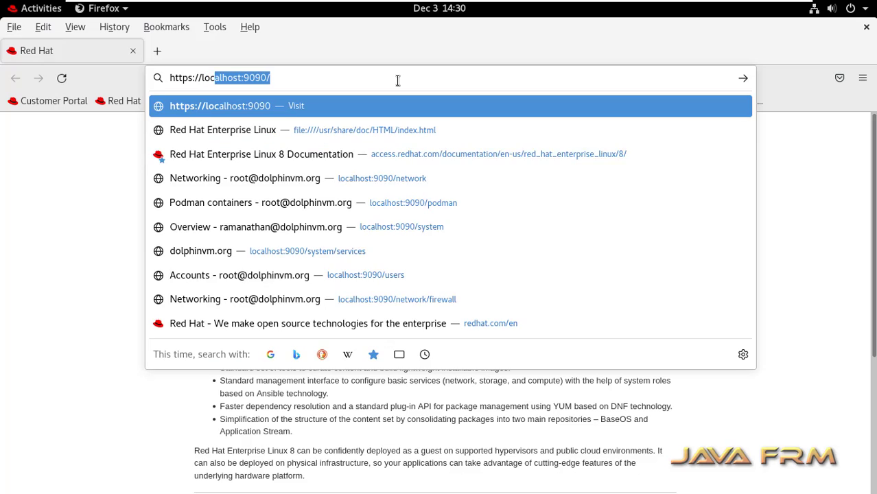
text(al)
key(Return)
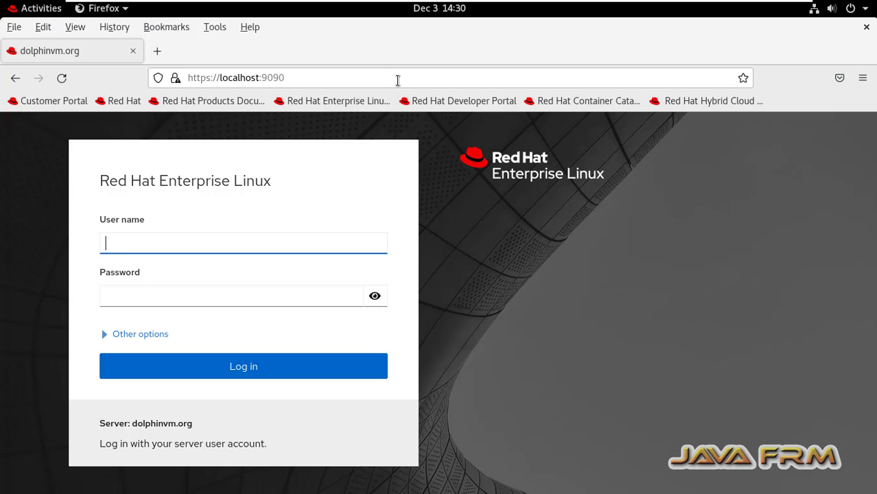
Sign into Cockpit with the regular user's name and password, then scroll the Overview.
text(ramanathan)
key(Tab)
text(*****)
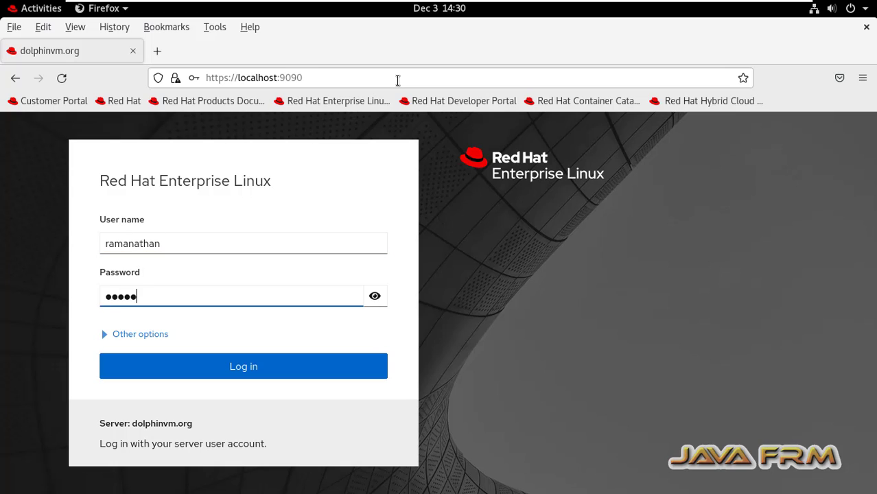
text(******)
key(Return)
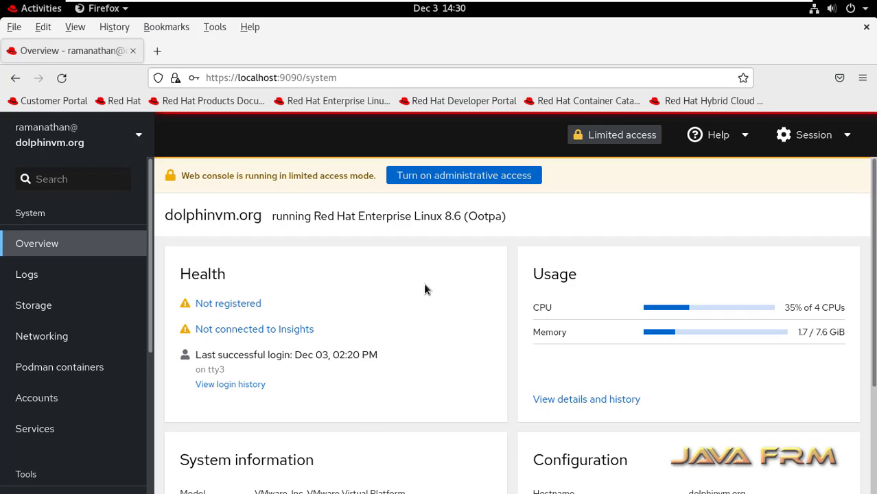
scroll(359, 336, down, 2)
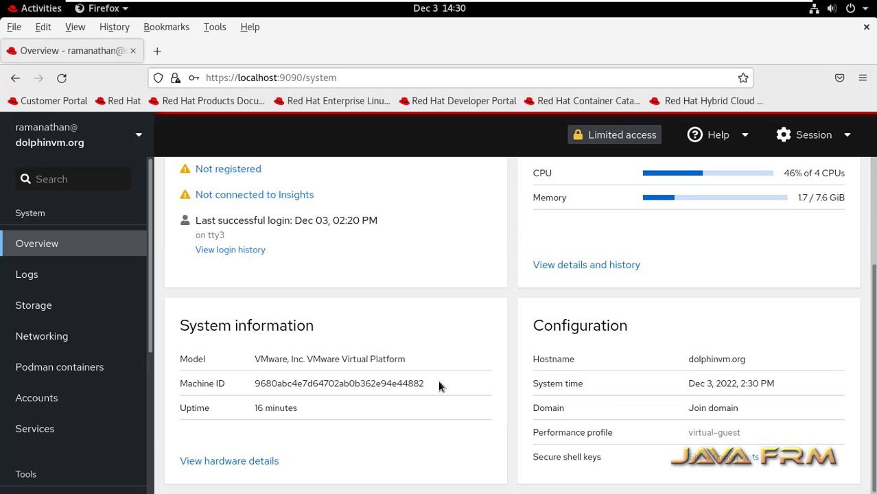
Pass through Logs to the Storage page and scroll its filesystems and drives.
scroll(439, 381, up, 2)
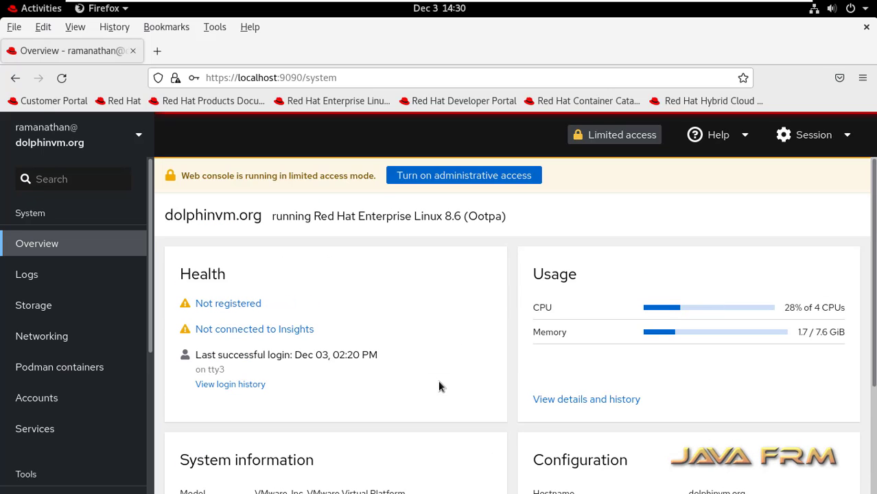
click(40, 275)
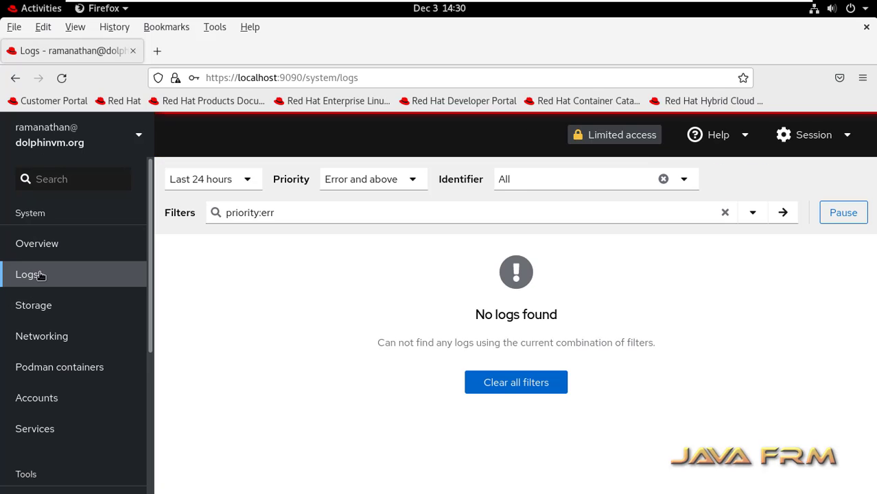
click(40, 317)
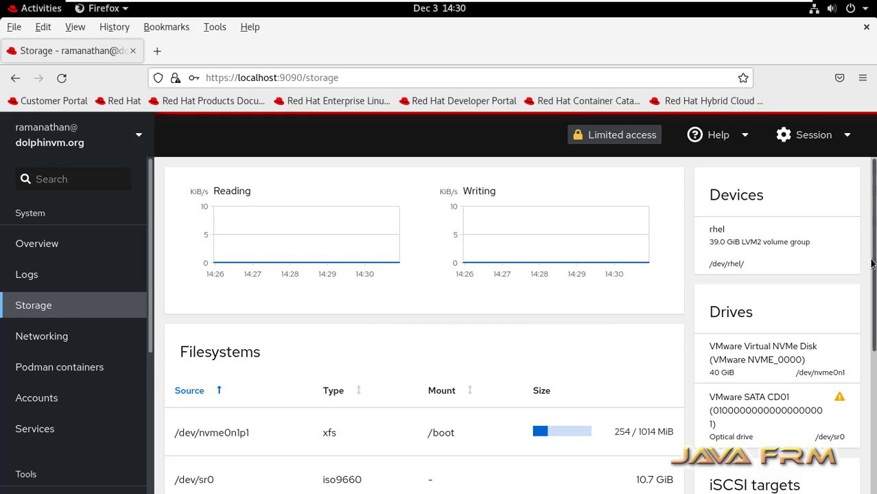
mouse_move(871, 220)
mouse_down()
mouse_move(871, 255)
mouse_move(857, 200)
mouse_up()
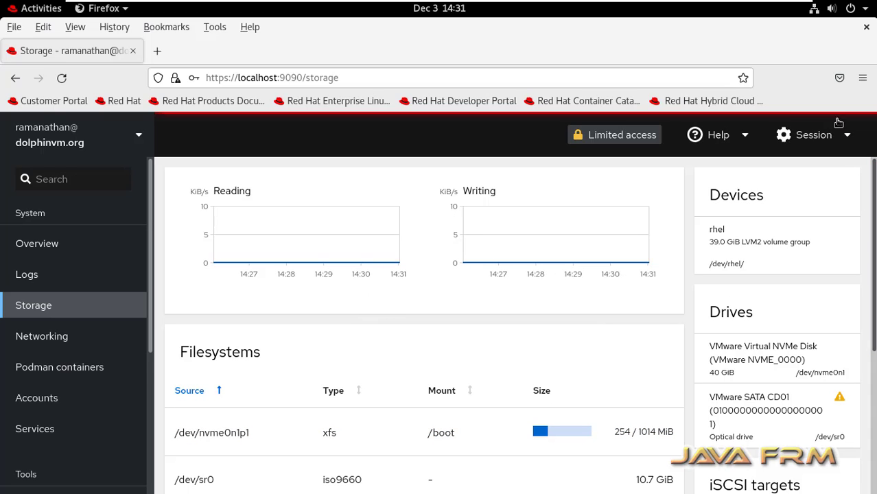
Log out of the limited session and log back in as root with the root password.
click(816, 135)
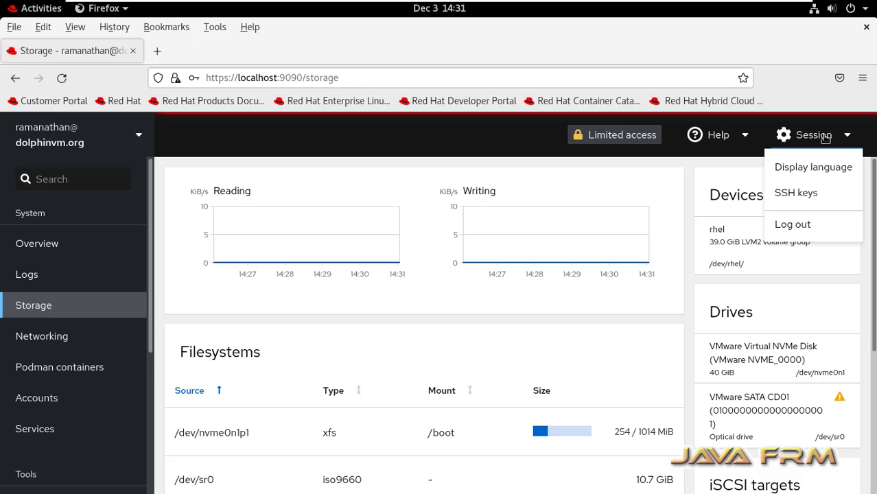
click(794, 228)
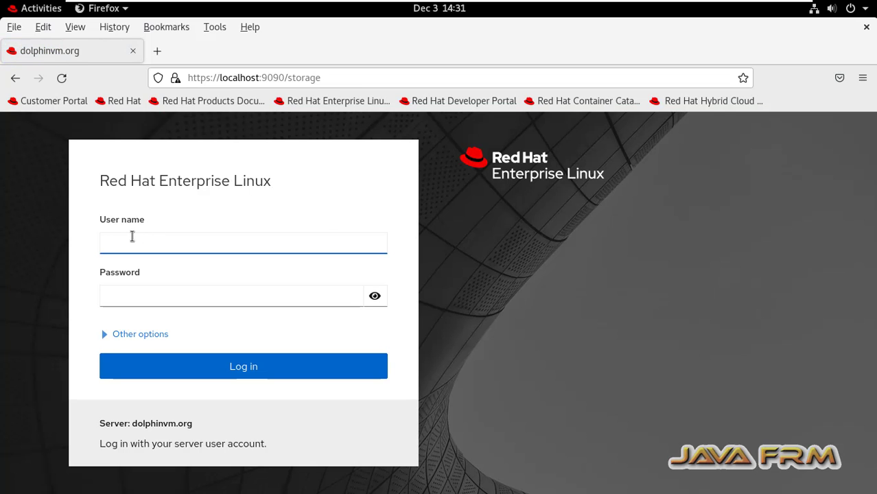
key(Tab)
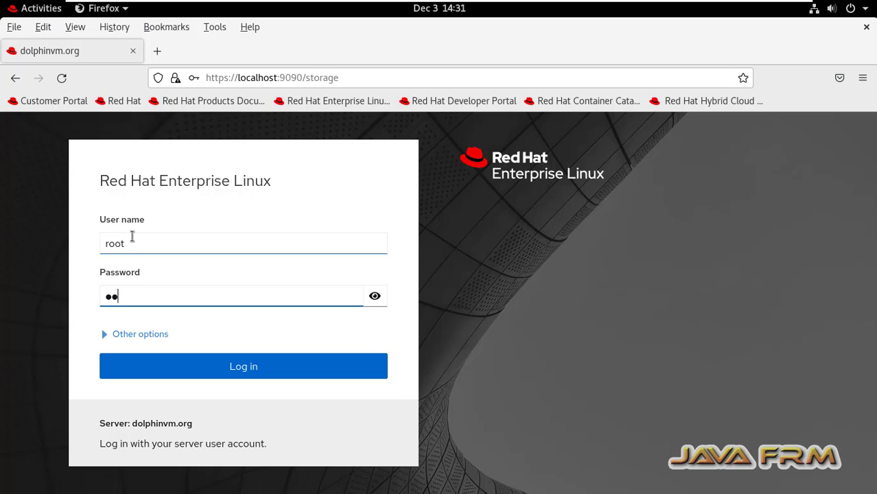
key(Return)
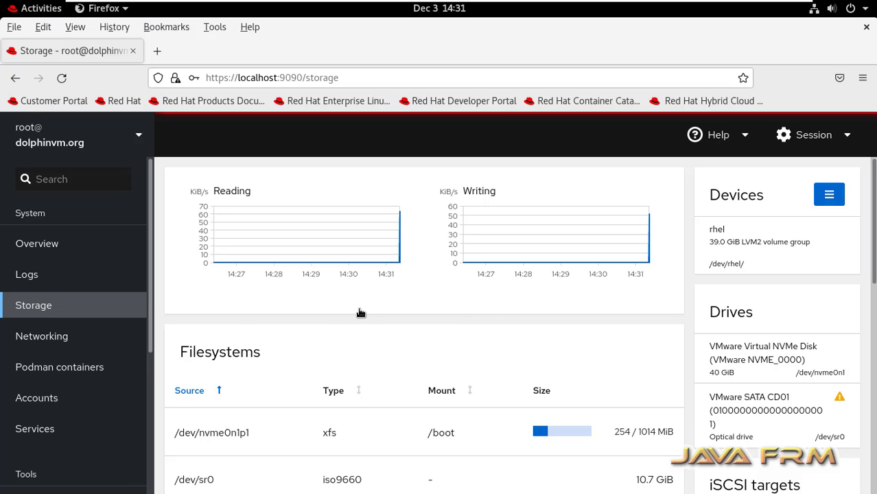
Go fullscreen with F11, browse Storage and Networking, then open the Logs page.
key(F11)
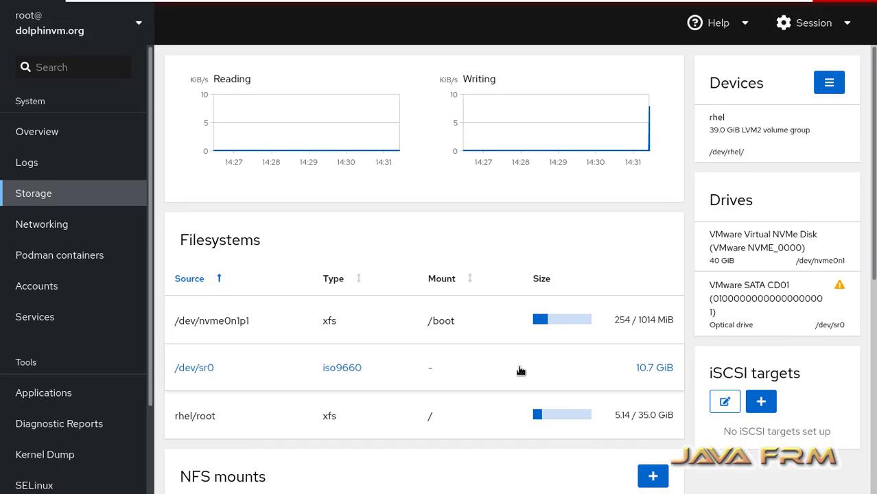
scroll(521, 371, down, 2)
scroll(524, 368, down, 4)
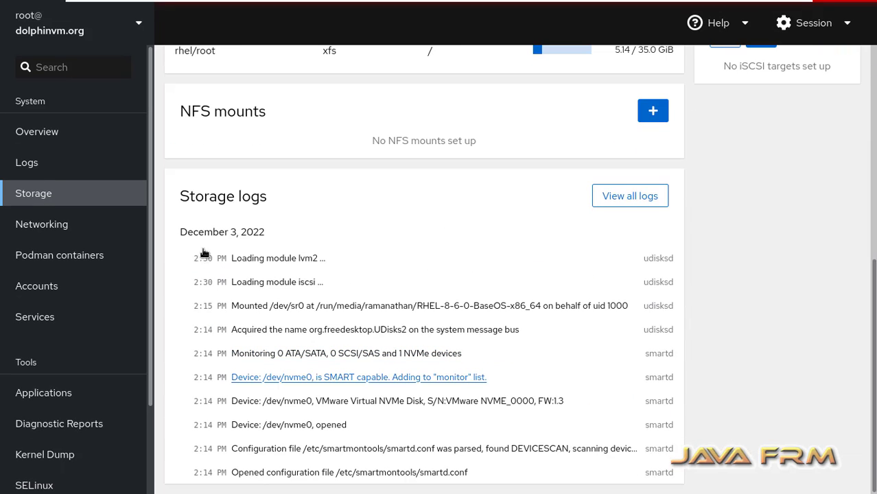
click(42, 225)
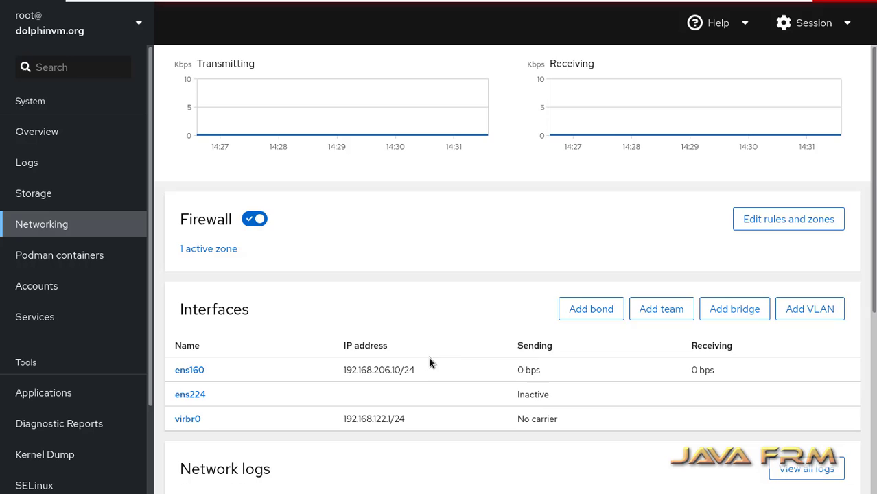
scroll(430, 362, down, 4)
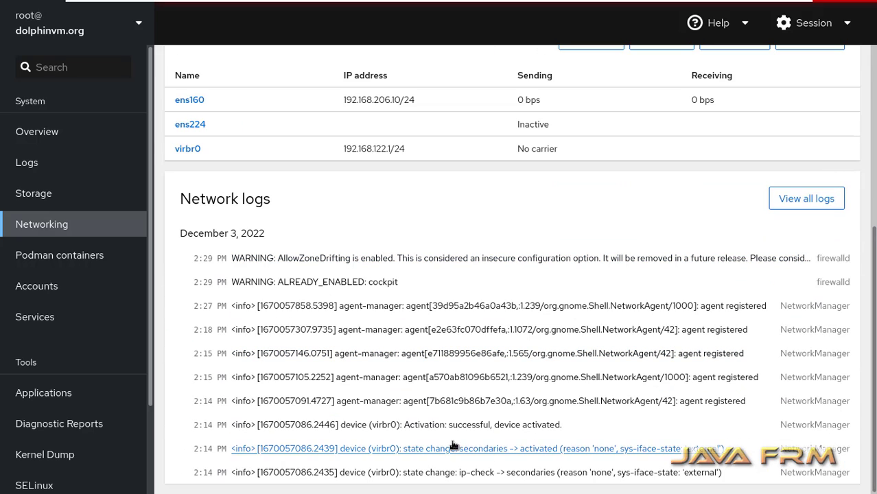
scroll(449, 432, up, 4)
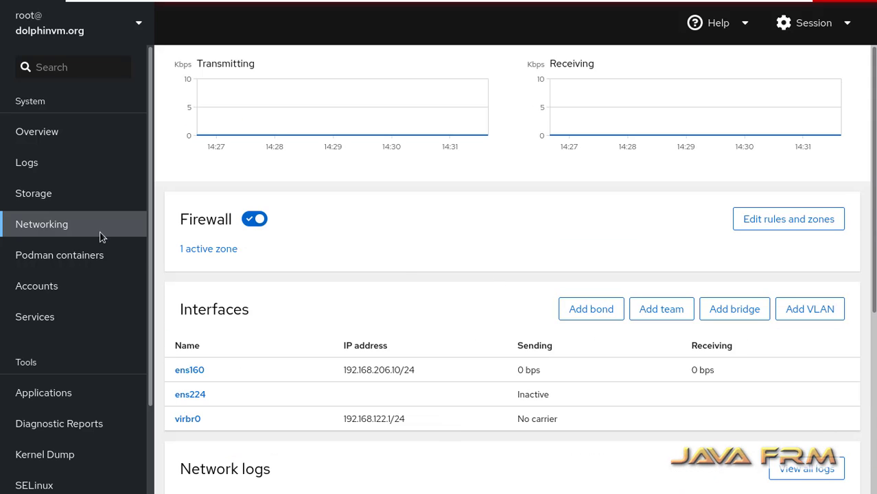
click(34, 165)
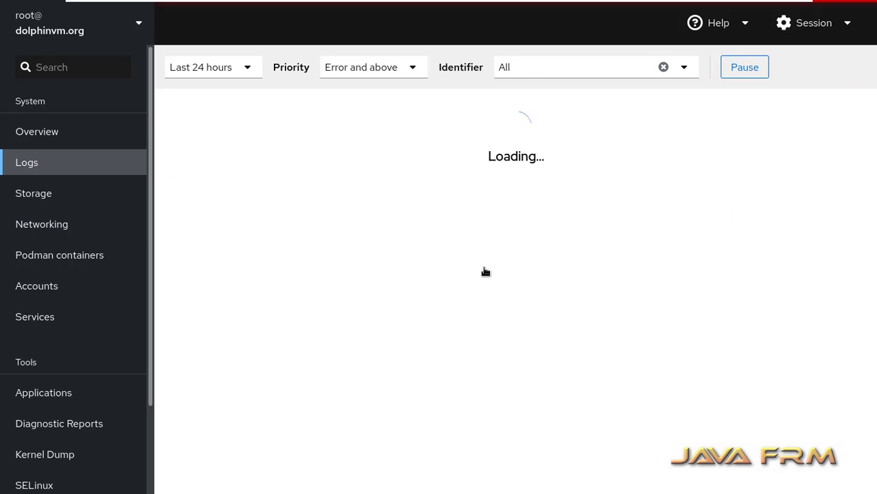
Scroll through the error entries on the Logs page.
scroll(406, 319, down, 10)
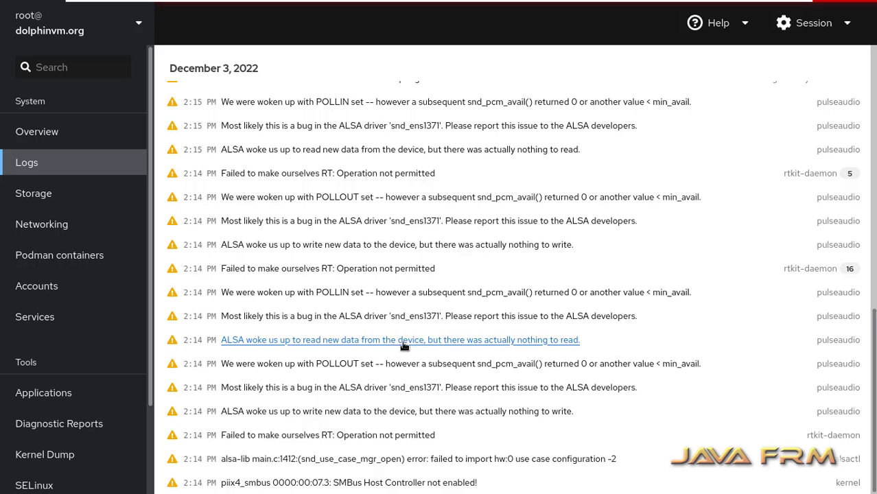
scroll(405, 376, up, 10)
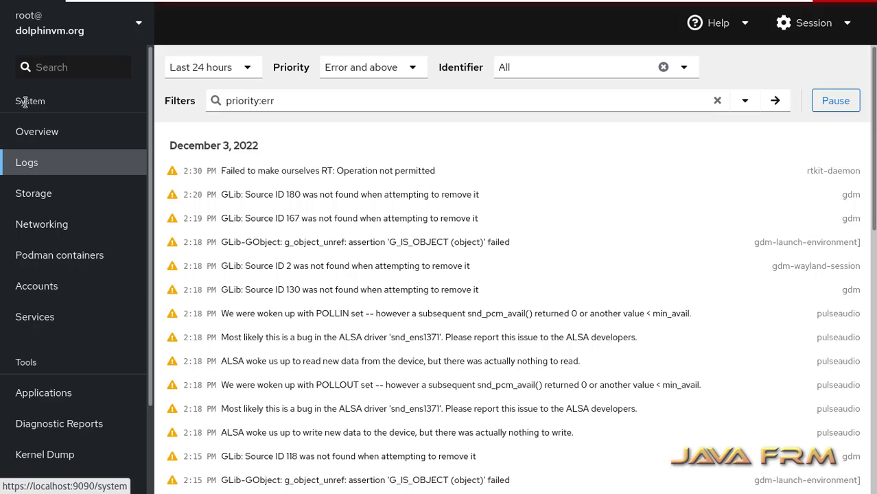
scroll(37, 343, down, 3)
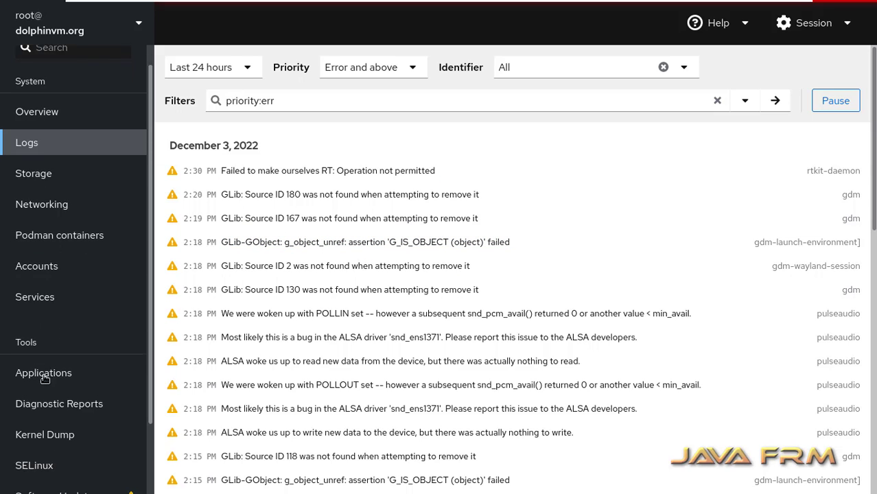
Browse the full Services unit list with each unit's running and enabled state.
click(35, 224)
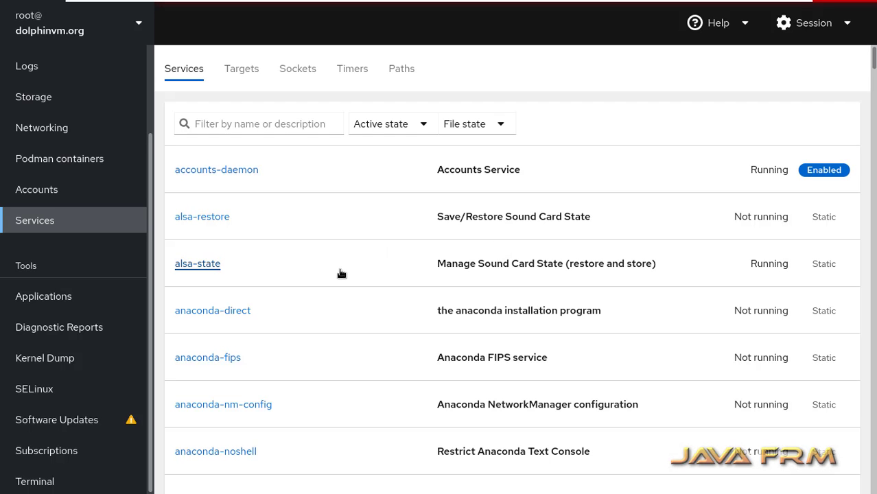
scroll(343, 271, down, 3)
scroll(347, 268, down, 10)
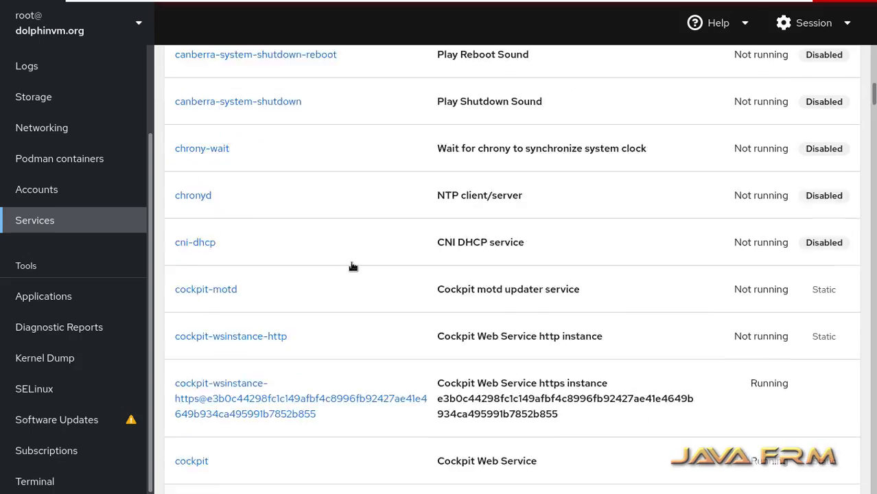
scroll(348, 266, down, 5)
scroll(350, 264, down, 6)
scroll(351, 268, down, 10)
scroll(351, 268, down, 10)
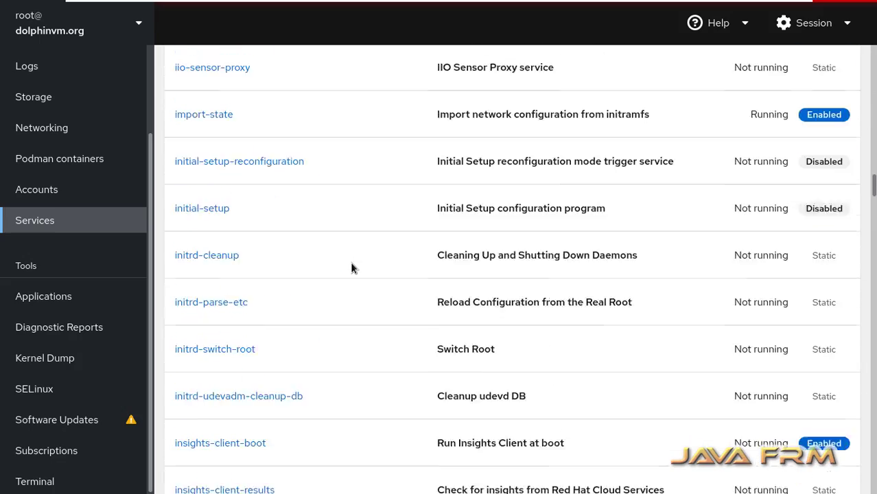
scroll(351, 268, down, 10)
scroll(350, 270, down, 10)
scroll(350, 270, down, 10)
scroll(348, 274, down, 10)
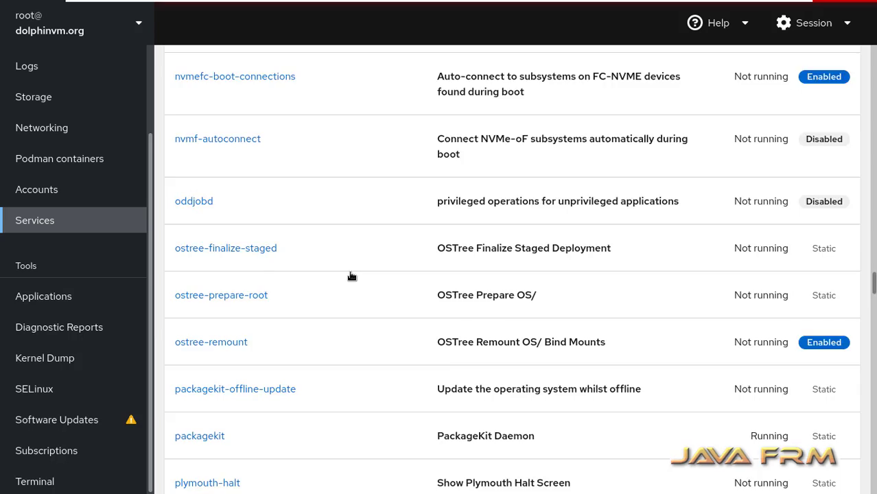
scroll(349, 275, down, 8)
mouse_move(872, 307)
mouse_down()
mouse_move(869, 429)
mouse_move(872, 90)
mouse_move(754, 28)
mouse_up()
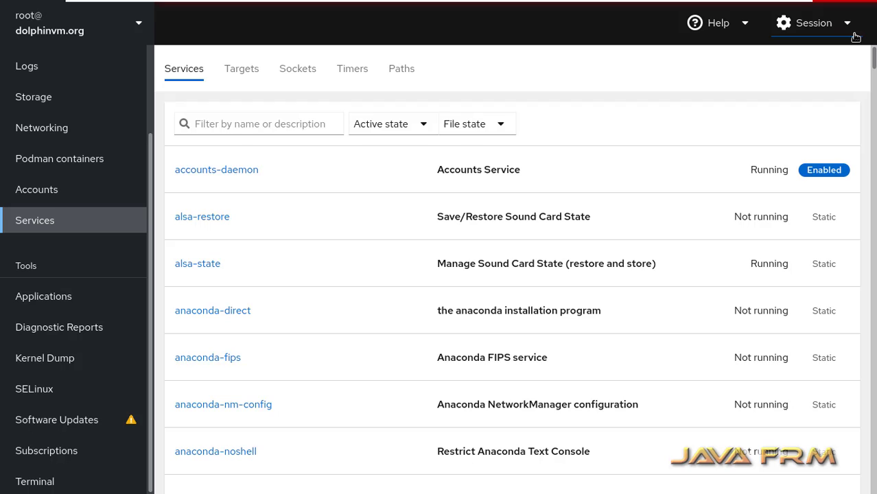
Open Cockpit's web Terminal at a root shell prompt, then log out of the root session to the login page.
click(40, 483)
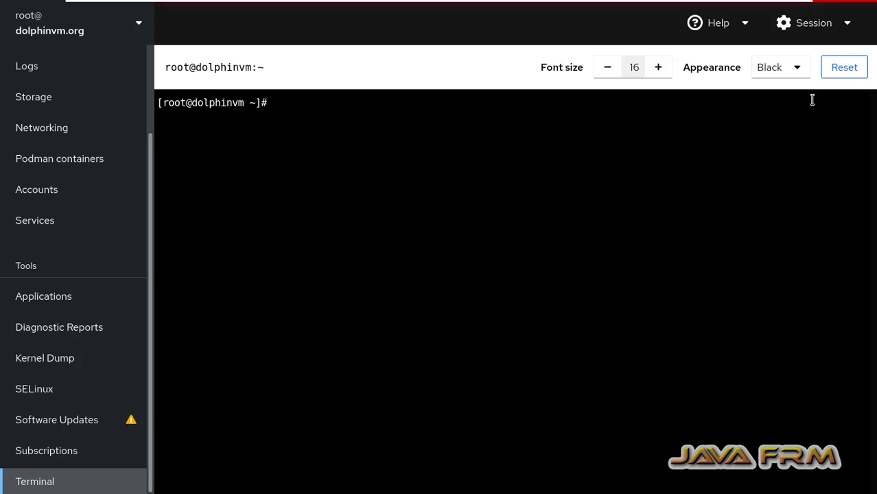
click(851, 28)
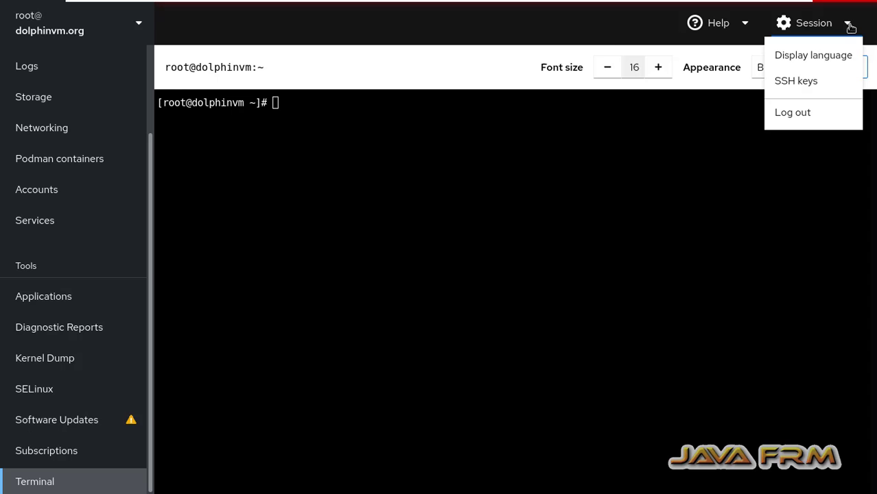
click(798, 121)
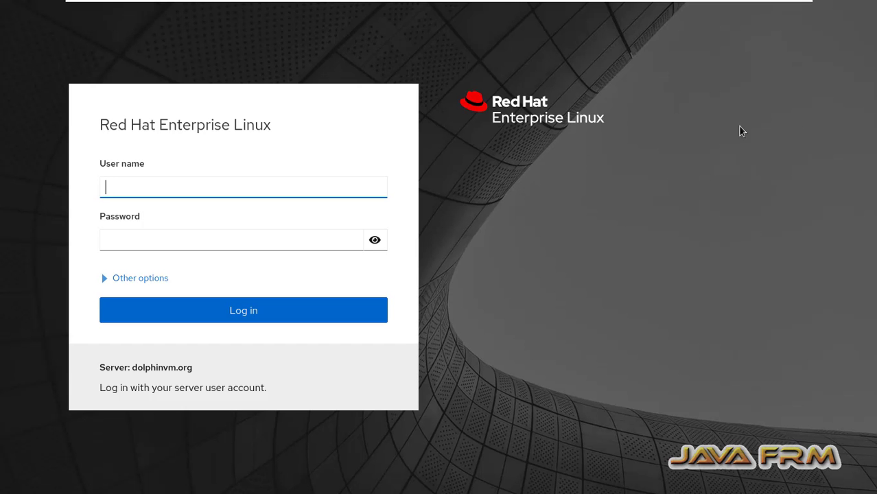